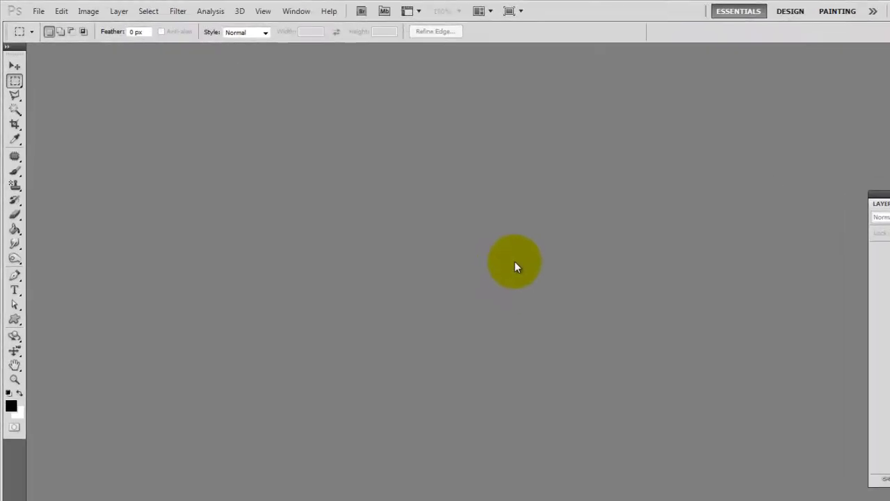
Open maxresdefault.jpg from the Open dialog.
key(ctrl+o)
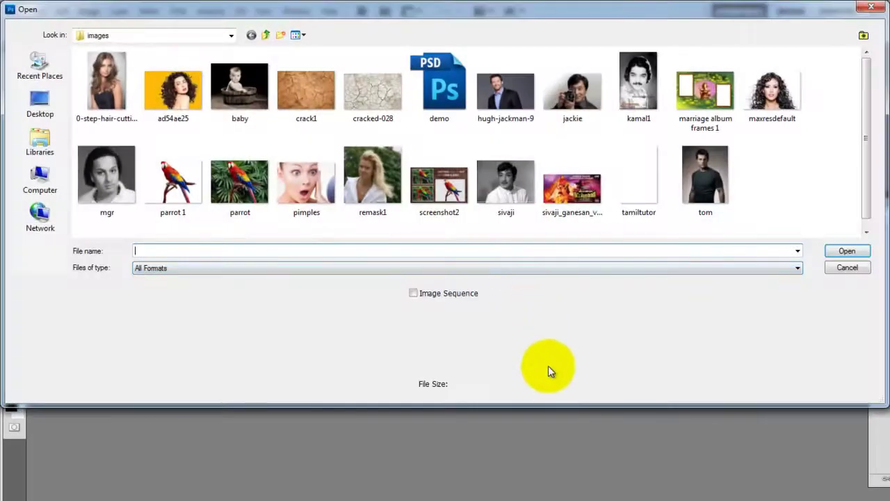
click(807, 200)
click(777, 120)
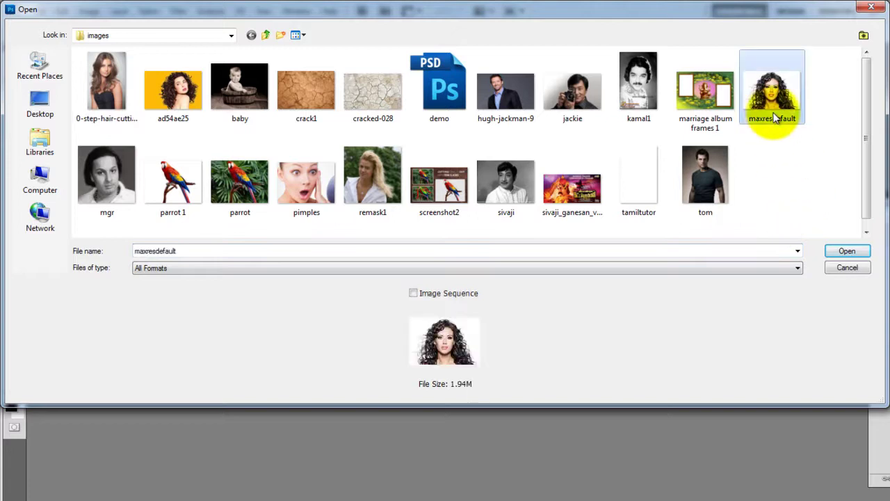
double_click(777, 119)
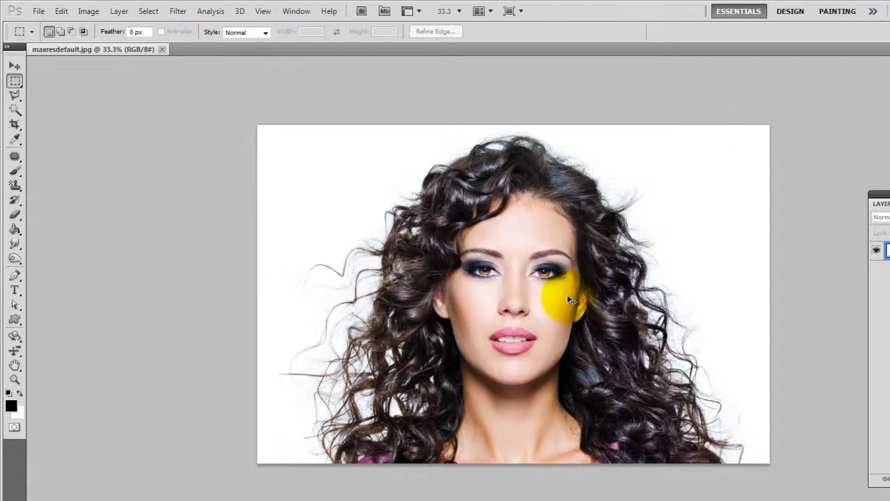
Close maxresdefault.jpg, open ad54ae25.jpg instead, and frame the woman in view.
key(ctrl+w)
key(ctrl+o)
double_click(186, 81)
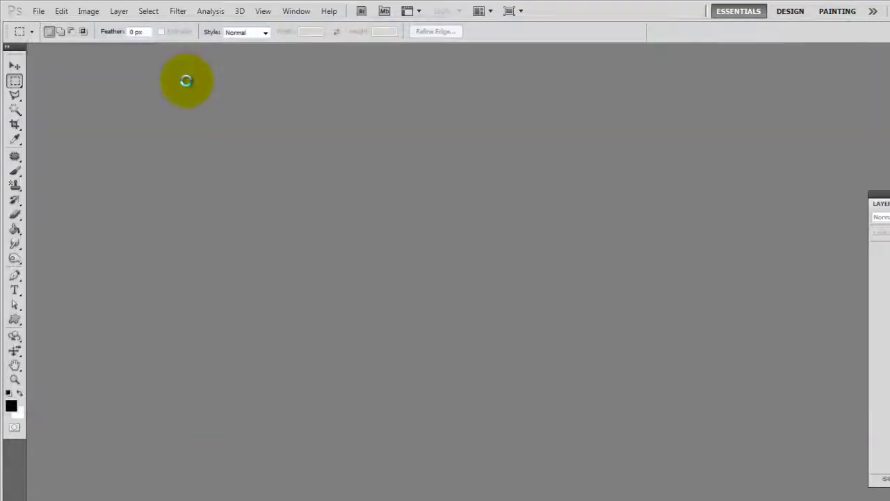
key(ctrl+1)
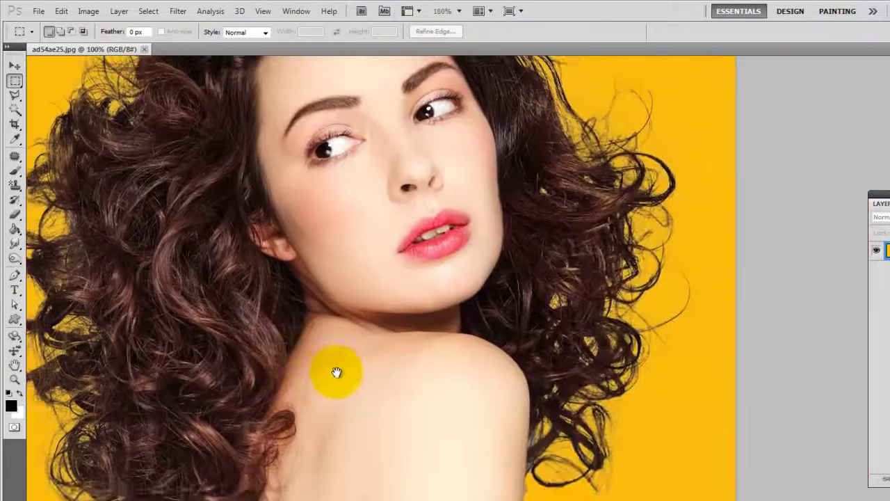
drag(336, 373, 368, 415)
key(ctrl+minus)
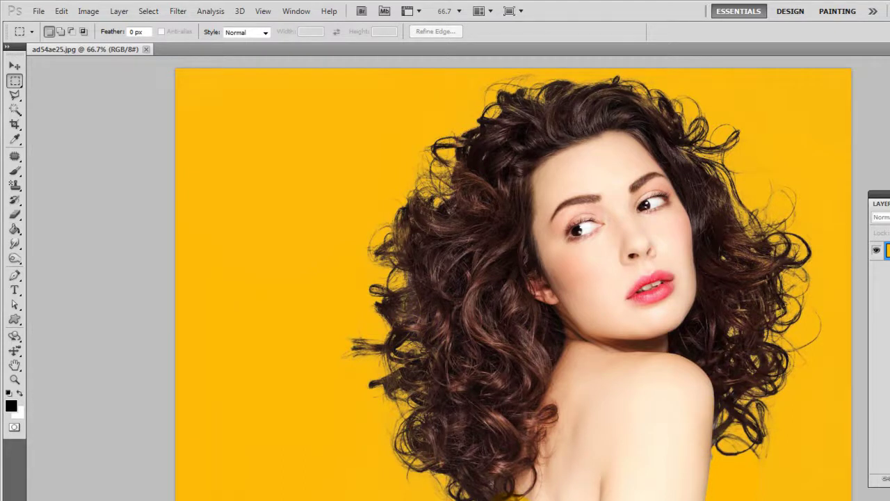
Trace a Pen path up the hair's left edge, across the top and down the right side.
key(p)
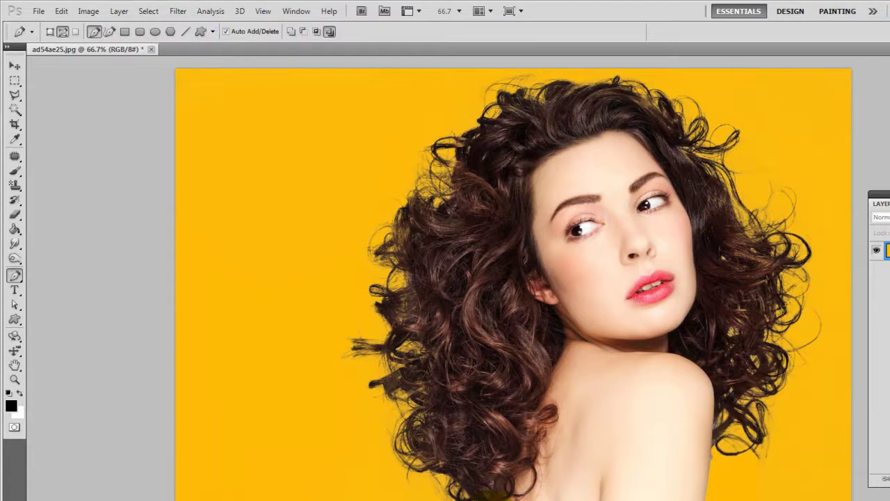
click(439, 443)
click(430, 344)
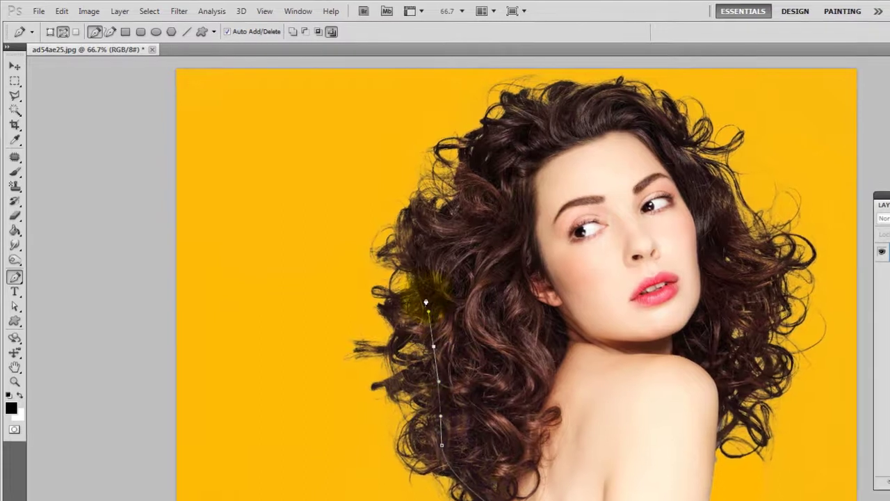
click(424, 251)
click(466, 188)
click(485, 152)
drag(525, 117, 567, 105)
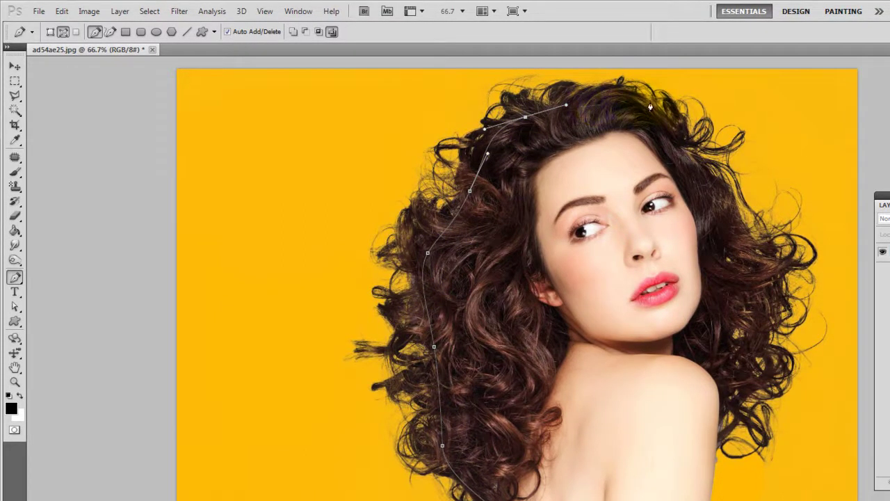
drag(649, 107, 686, 146)
drag(715, 198, 735, 236)
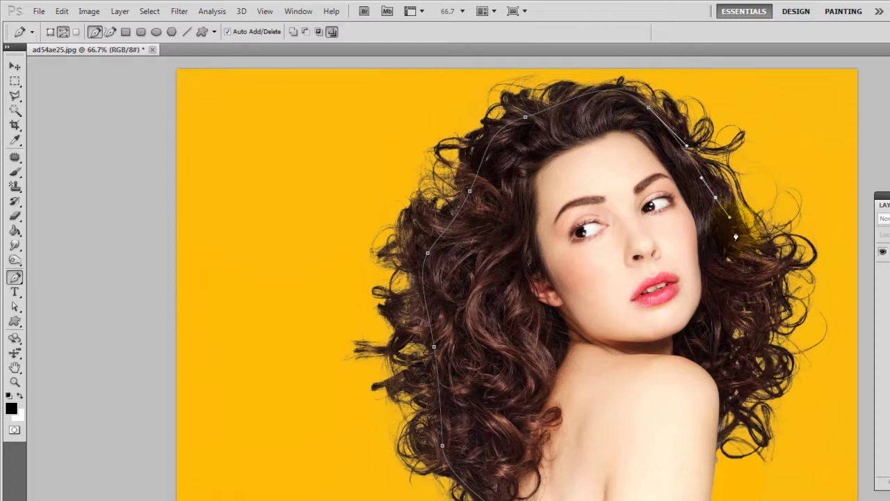
mouse_move(720, 379)
mouse_down()
mouse_move(716, 466)
mouse_move(638, 331)
mouse_up()
Finish the path around the shoulder, close it, and load it as a selection.
key(ctrl+plus)
click(712, 306)
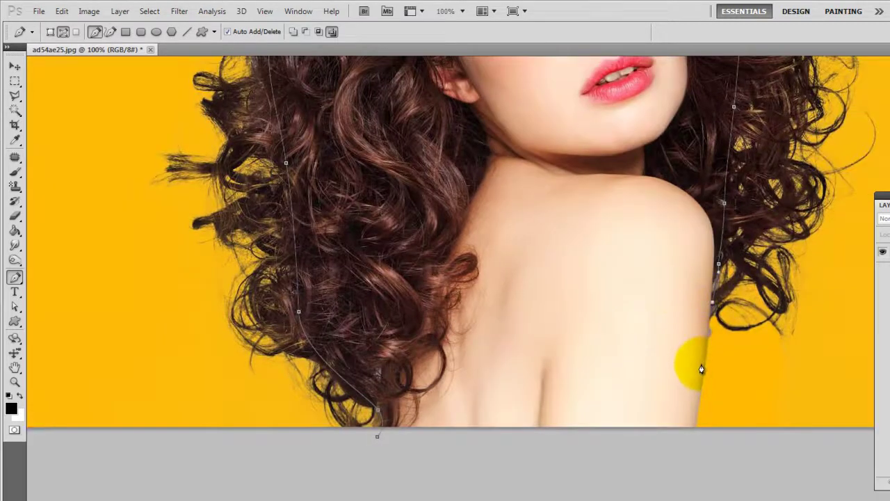
click(693, 431)
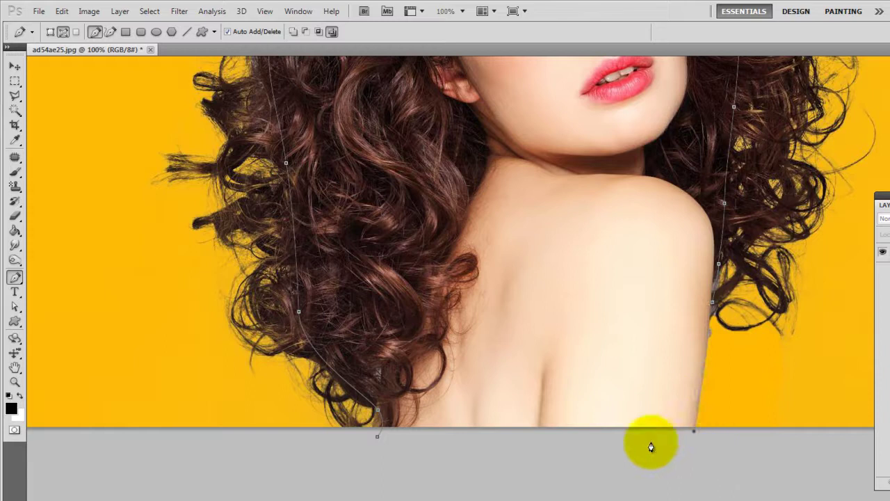
click(377, 438)
key(ctrl+minus)
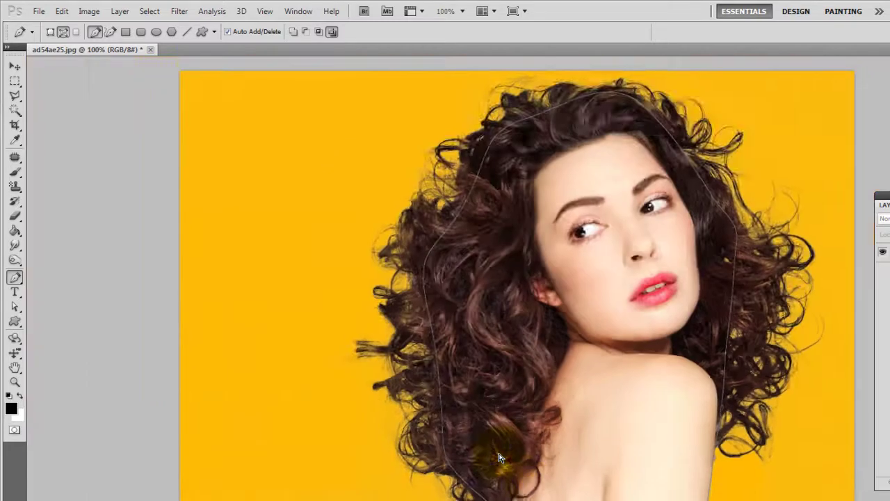
key(ctrl+minus)
key(ctrl+Return)
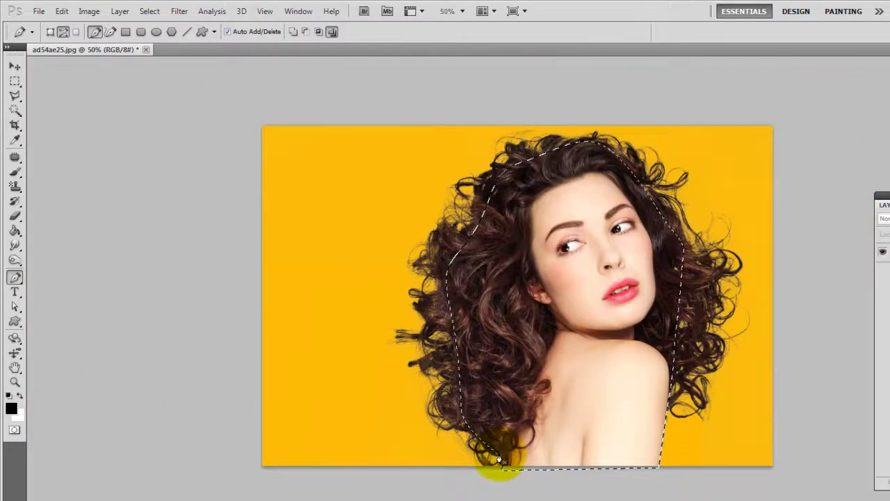
Open Refine Edge on the selection with Overlay view and the Refine Radius tool.
click(149, 12)
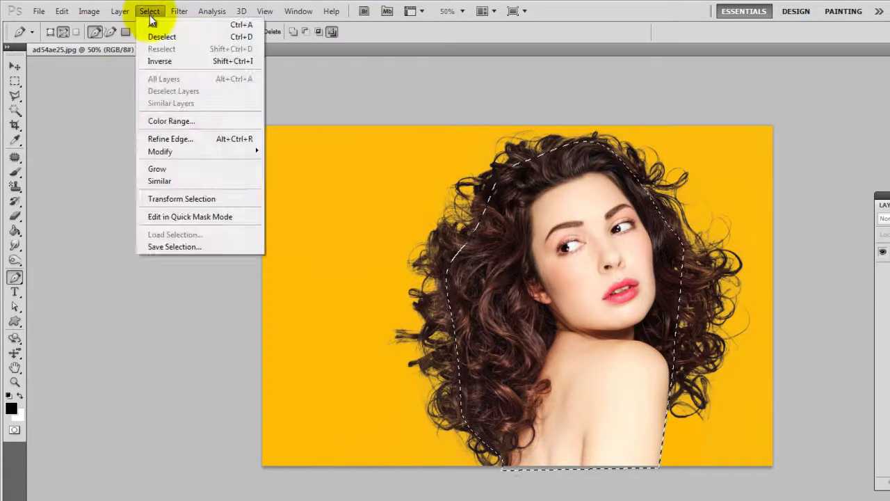
click(197, 143)
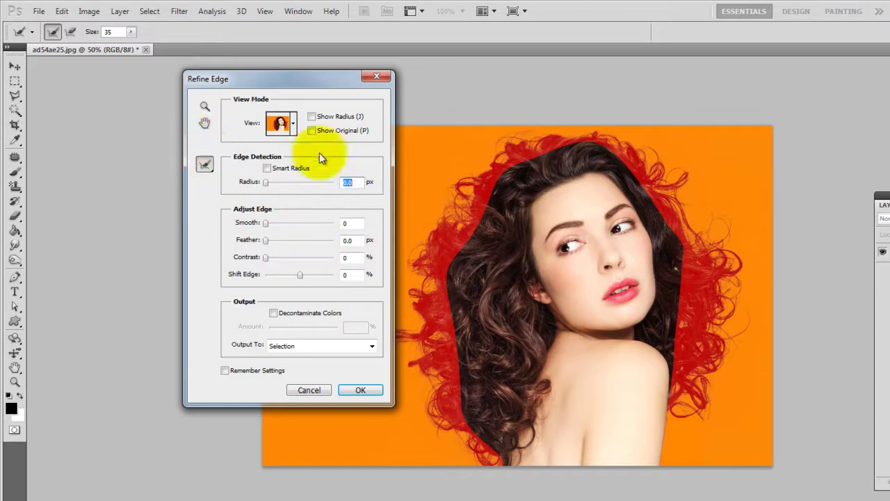
click(285, 123)
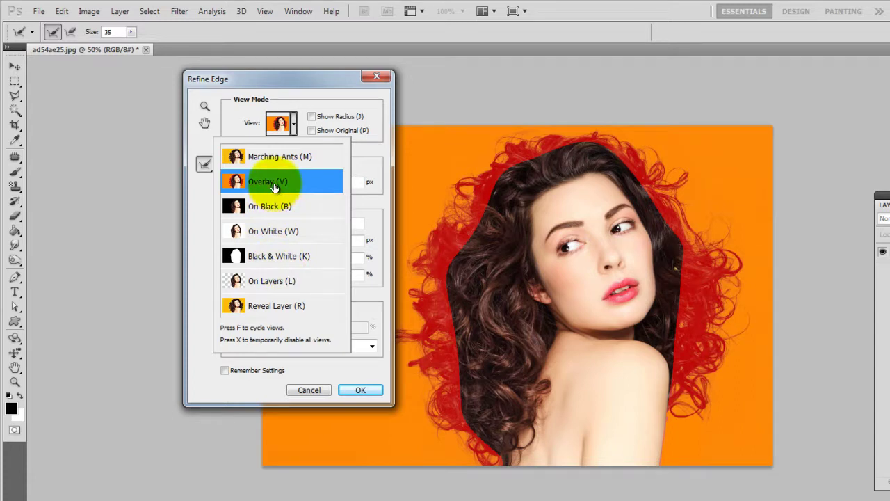
click(332, 168)
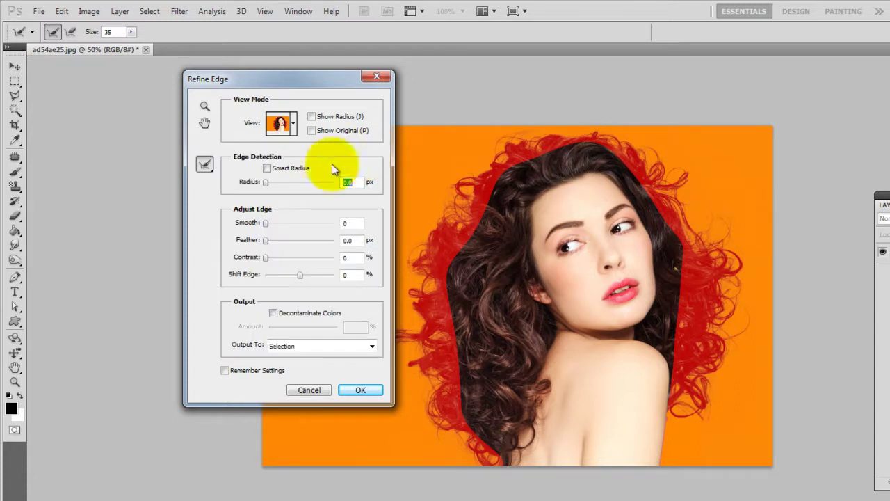
click(210, 162)
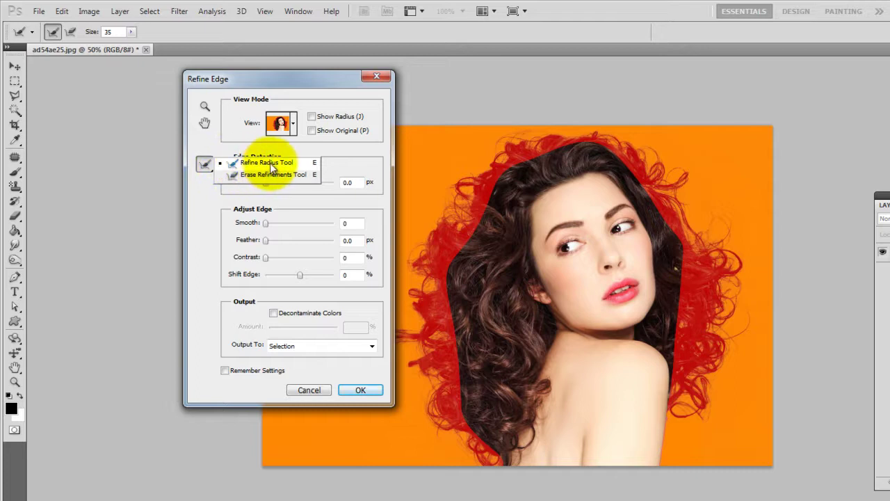
Enable Smart Radius in Refine Edge and set the radius to 8.
drag(306, 78, 174, 99)
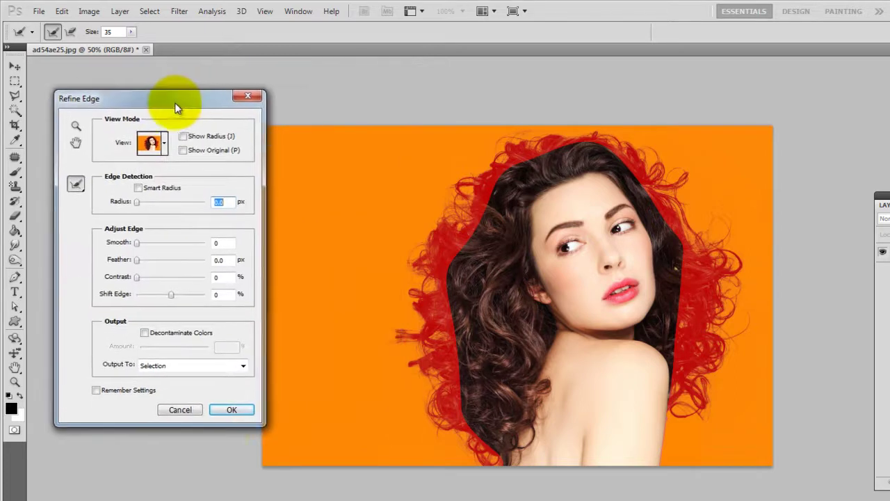
click(149, 191)
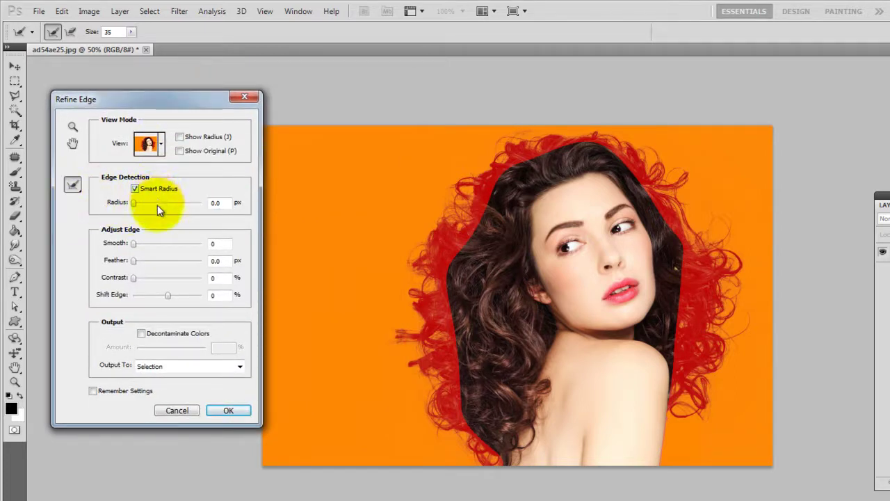
click(157, 204)
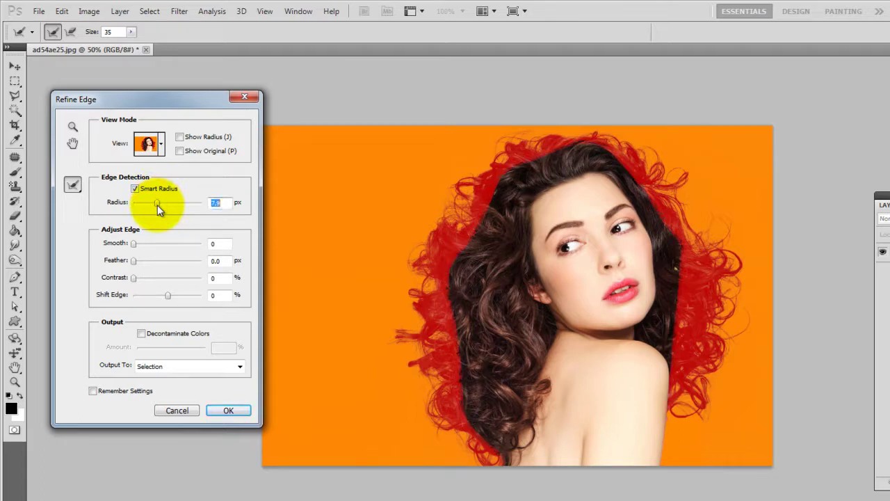
drag(158, 205, 160, 208)
double_click(214, 201)
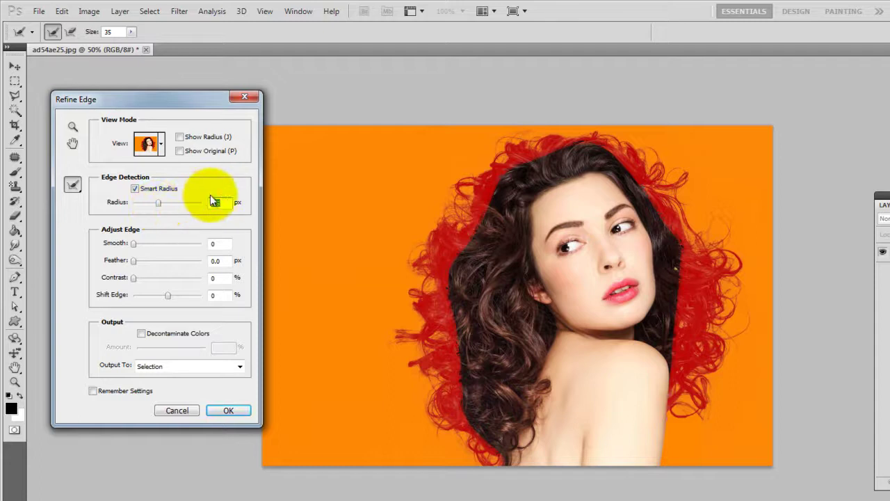
text(8)
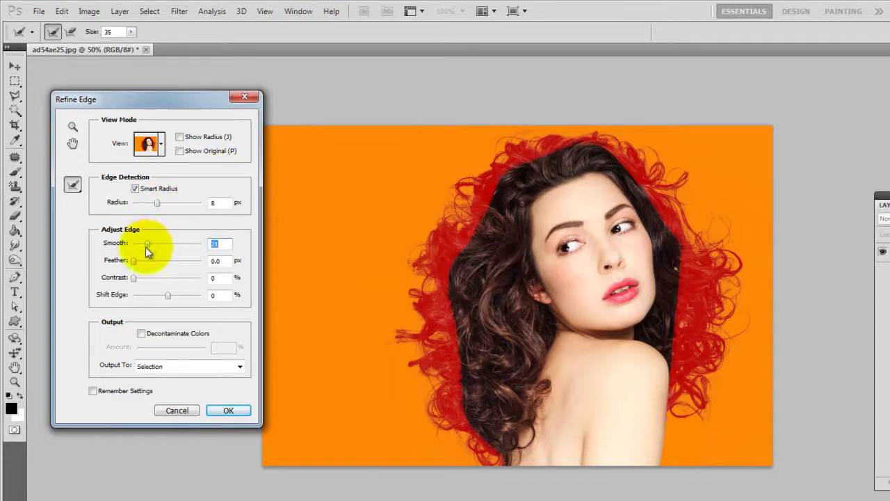
Set Smooth 17, Feather 1.6 px, Contrast 4%, Shift Edge +12% and Decontaminate Colors at 63%.
drag(147, 245, 136, 261)
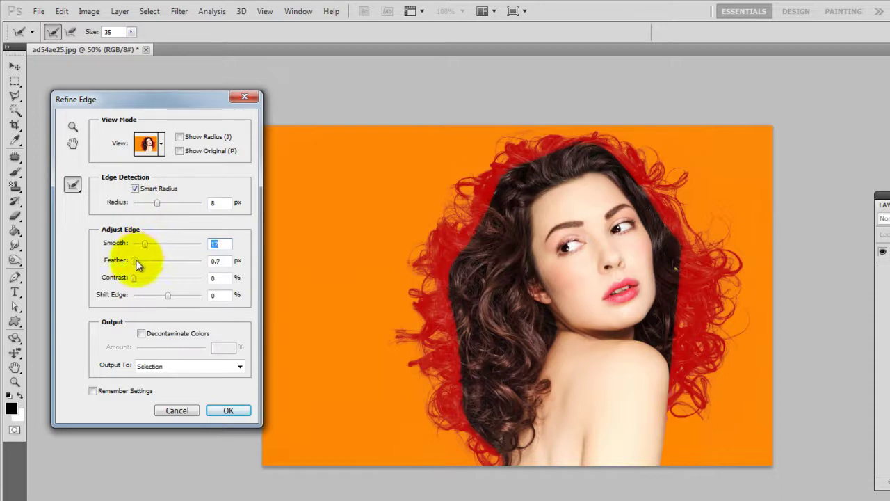
click(136, 262)
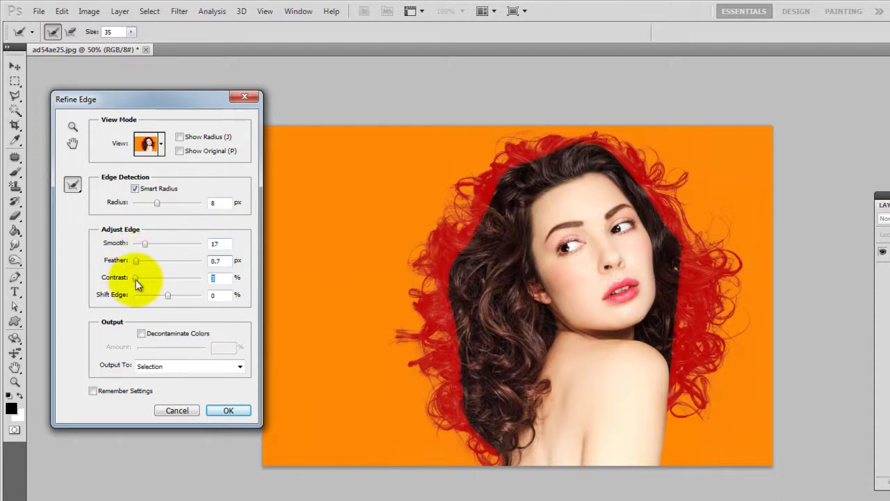
drag(137, 261, 139, 261)
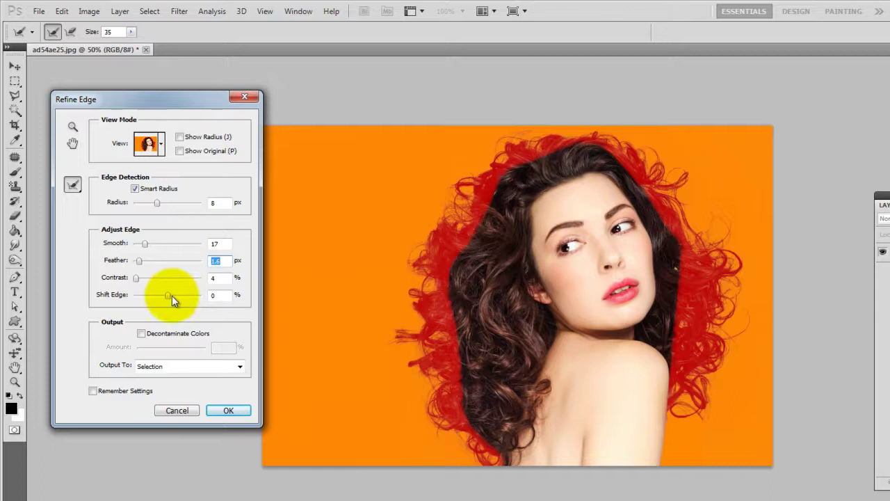
drag(153, 263, 139, 261)
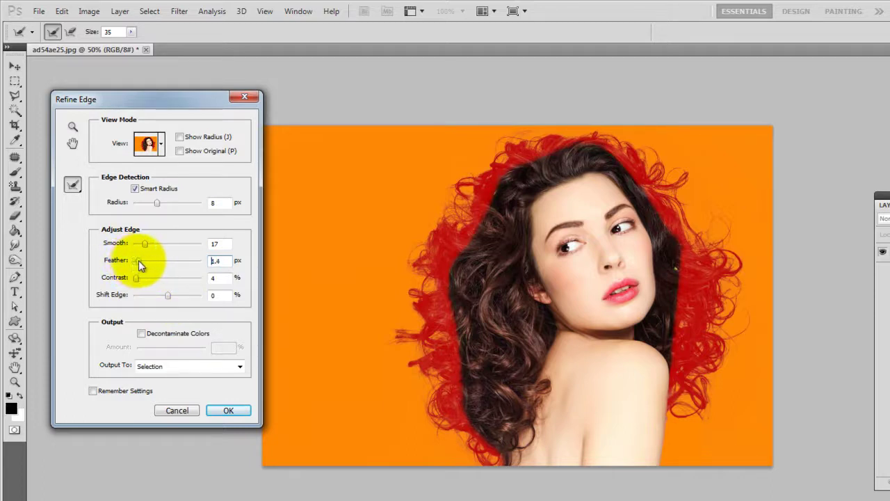
drag(174, 295, 172, 295)
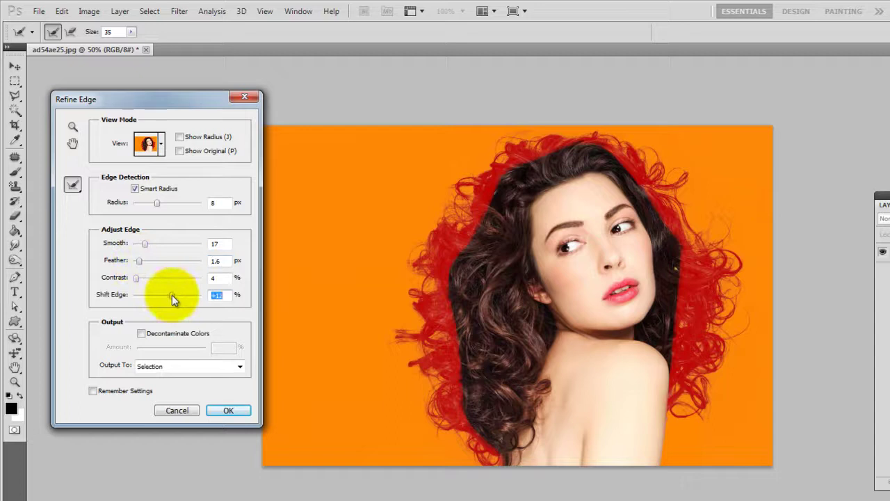
click(169, 333)
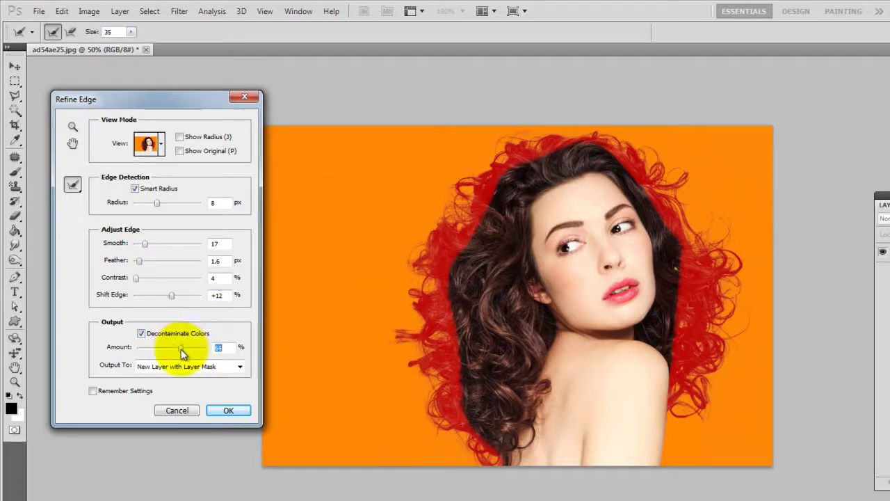
click(159, 369)
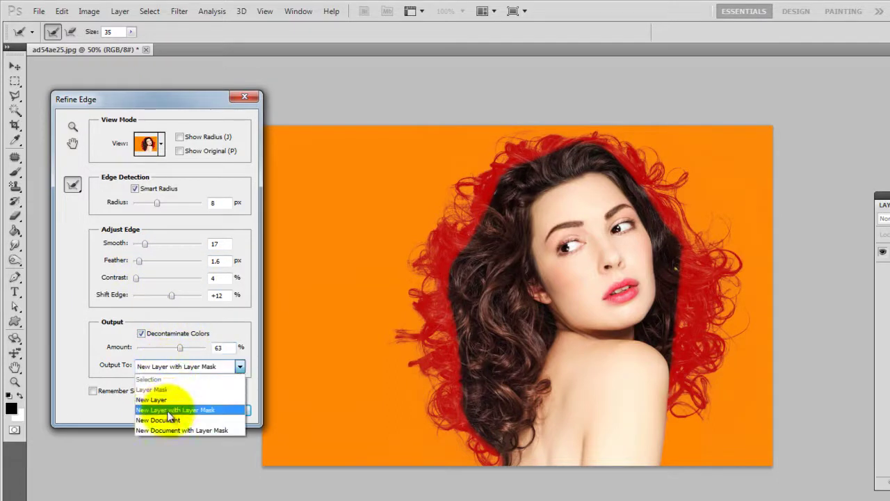
Output to a new layer with layer mask, and brush the left and upper-left hair edges.
click(229, 411)
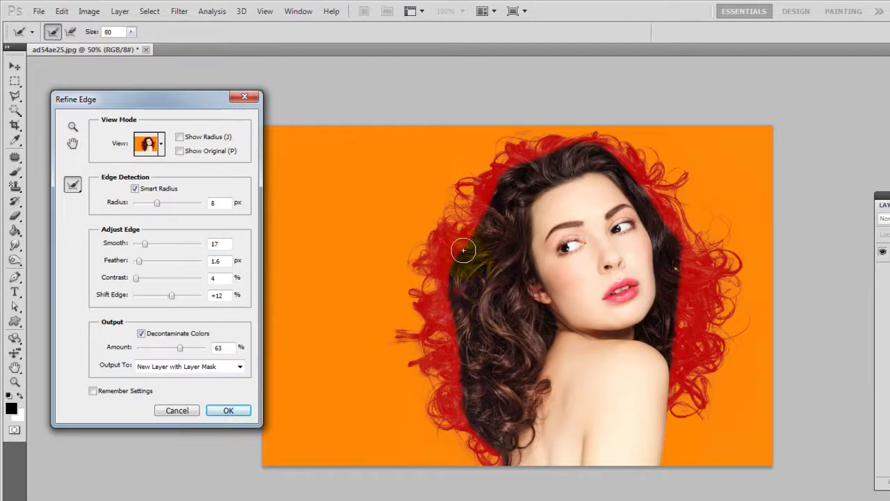
mouse_move(464, 249)
mouse_down()
mouse_move(424, 258)
mouse_move(418, 251)
mouse_up()
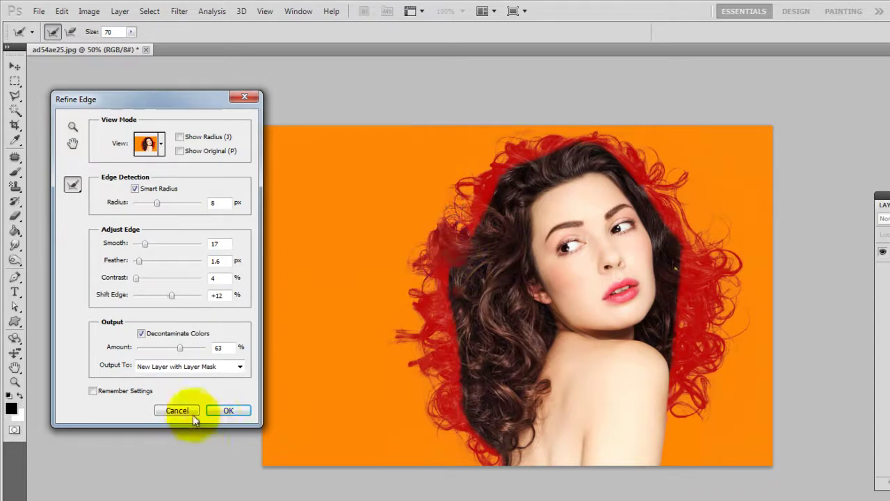
drag(459, 219, 426, 264)
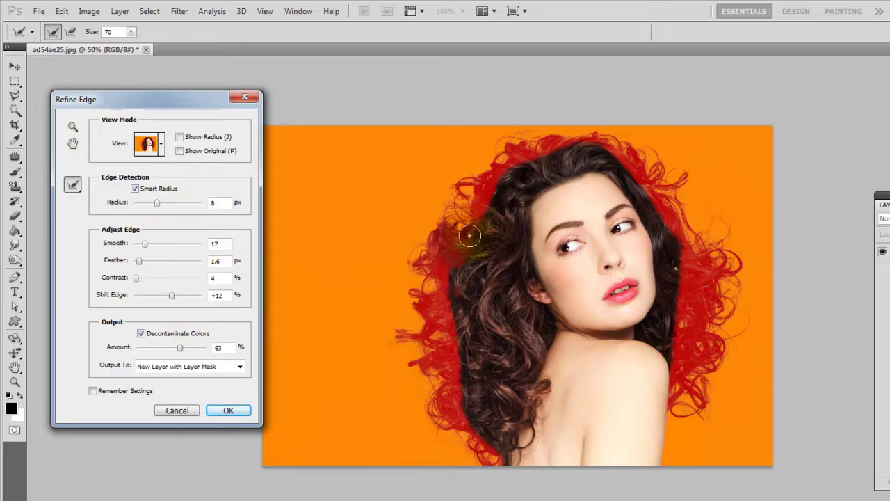
mouse_move(469, 236)
mouse_down()
mouse_move(441, 235)
mouse_move(447, 218)
mouse_move(409, 261)
mouse_move(435, 268)
mouse_move(440, 292)
mouse_move(410, 358)
mouse_move(444, 423)
mouse_move(467, 375)
mouse_up()
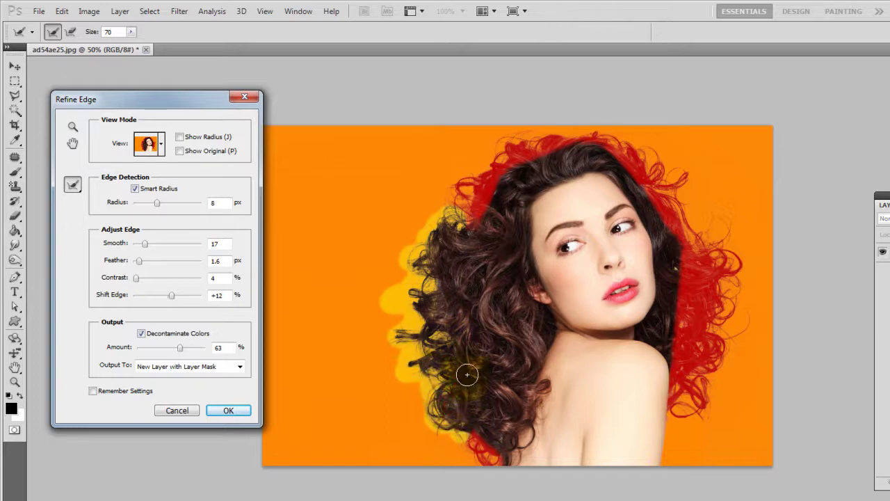
mouse_move(470, 324)
mouse_down()
mouse_move(473, 209)
mouse_move(440, 413)
mouse_up()
mouse_move(444, 230)
mouse_down()
mouse_move(460, 197)
mouse_move(536, 119)
mouse_move(491, 146)
mouse_move(557, 122)
mouse_move(612, 119)
mouse_move(639, 168)
mouse_move(664, 170)
mouse_move(646, 185)
mouse_move(678, 170)
mouse_move(690, 183)
mouse_move(662, 209)
mouse_move(679, 209)
mouse_move(702, 240)
mouse_move(721, 226)
mouse_move(678, 250)
mouse_move(724, 254)
mouse_move(741, 275)
mouse_move(699, 265)
mouse_move(683, 282)
mouse_move(734, 291)
mouse_move(697, 299)
mouse_move(704, 327)
mouse_move(725, 323)
mouse_move(707, 376)
mouse_up()
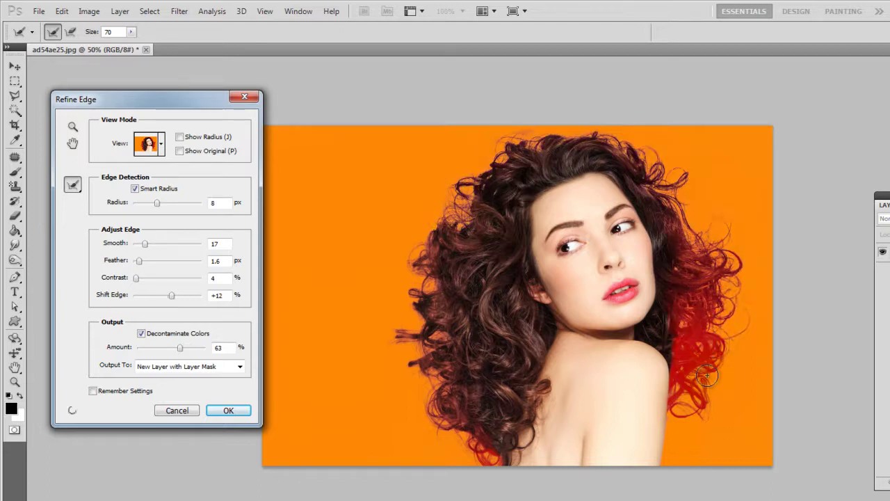
Brush the curls beside the shoulder, the lower right curls and the hairline strands.
click(712, 378)
drag(640, 378, 695, 382)
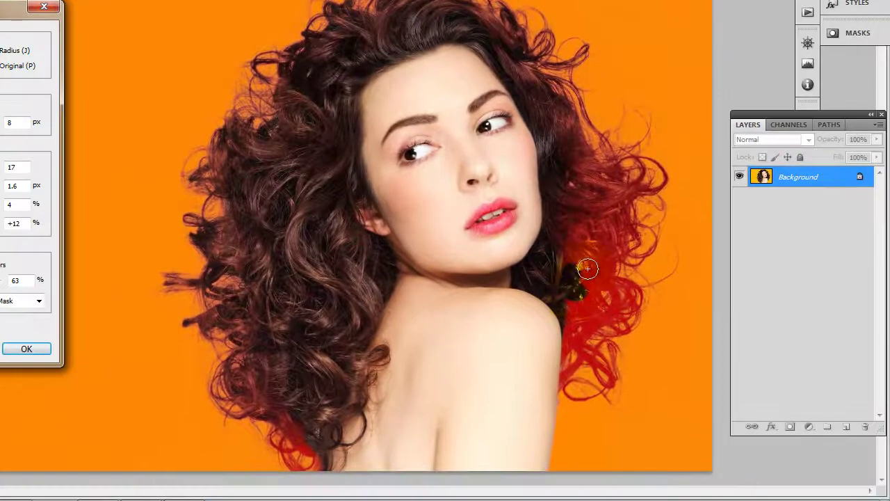
mouse_move(570, 275)
mouse_down()
mouse_move(629, 277)
mouse_move(572, 304)
mouse_up()
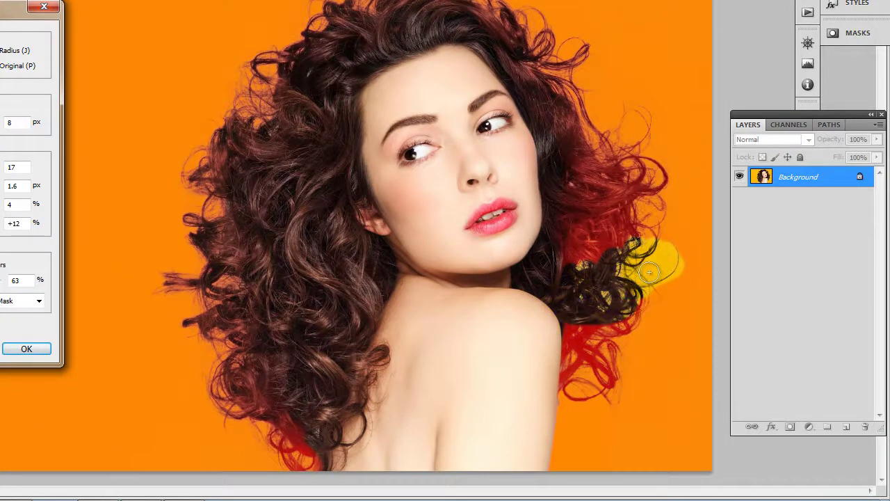
mouse_move(649, 273)
mouse_down()
mouse_move(626, 388)
mouse_move(578, 328)
mouse_up()
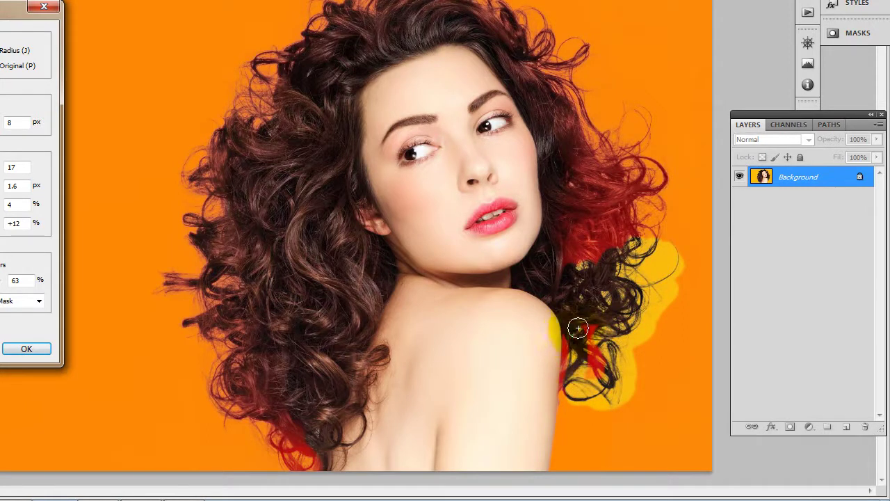
mouse_move(586, 364)
mouse_down()
mouse_move(571, 338)
mouse_move(553, 407)
mouse_up()
mouse_move(601, 390)
mouse_down()
mouse_move(613, 348)
mouse_move(579, 372)
mouse_move(546, 367)
mouse_up()
mouse_move(299, 417)
mouse_down()
mouse_move(267, 419)
mouse_move(308, 472)
mouse_move(287, 472)
mouse_move(288, 462)
mouse_up()
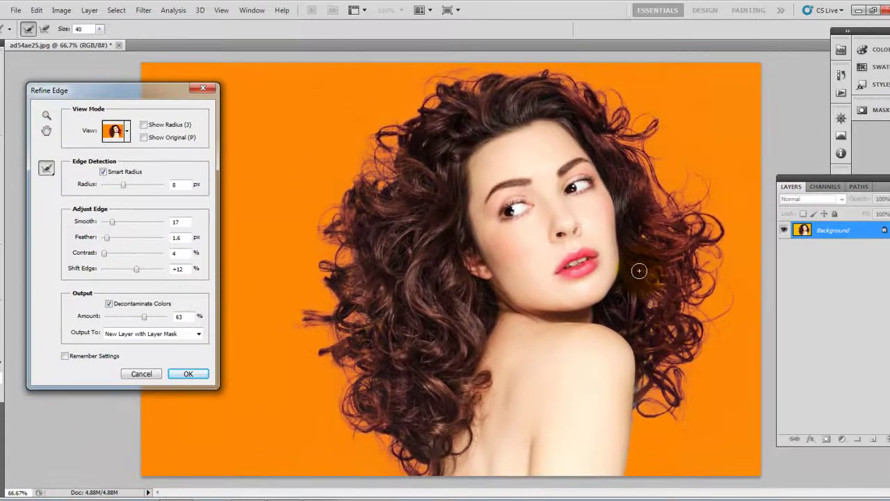
click(524, 159)
drag(495, 144, 479, 128)
Apply Refine Edge, then fill the Background layer with bright cyan via Alt+Backspace.
click(188, 374)
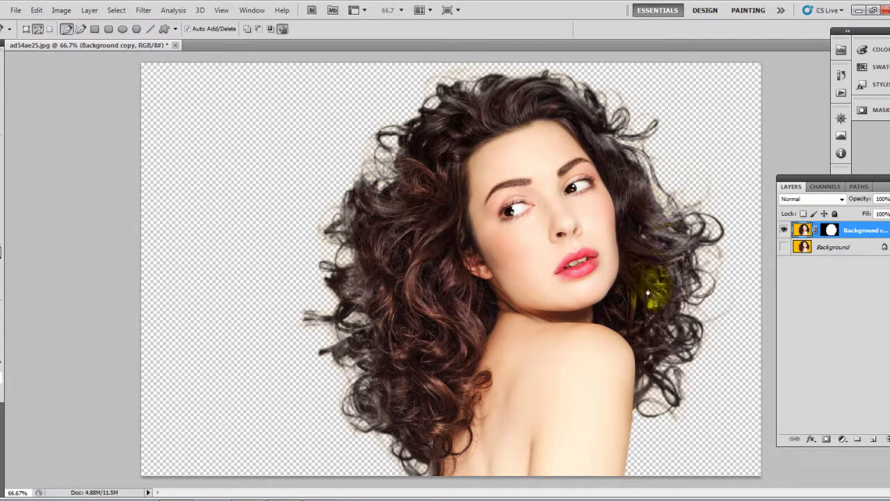
click(823, 250)
click(3, 376)
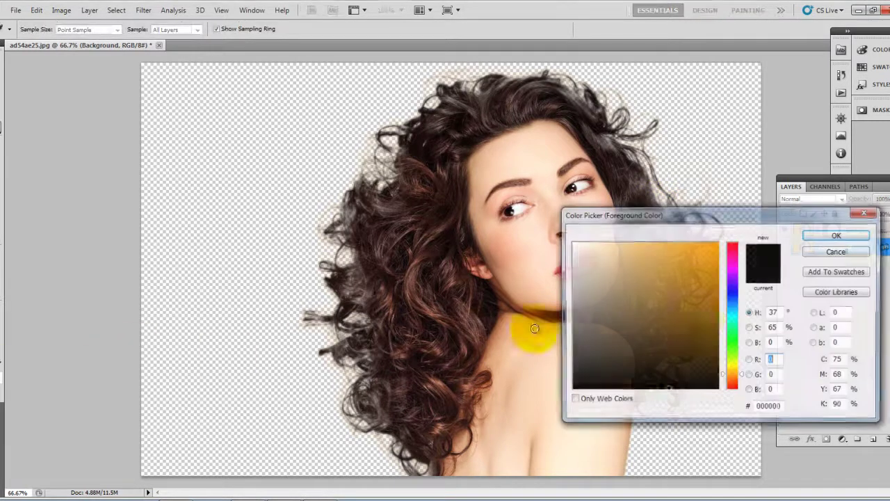
click(734, 321)
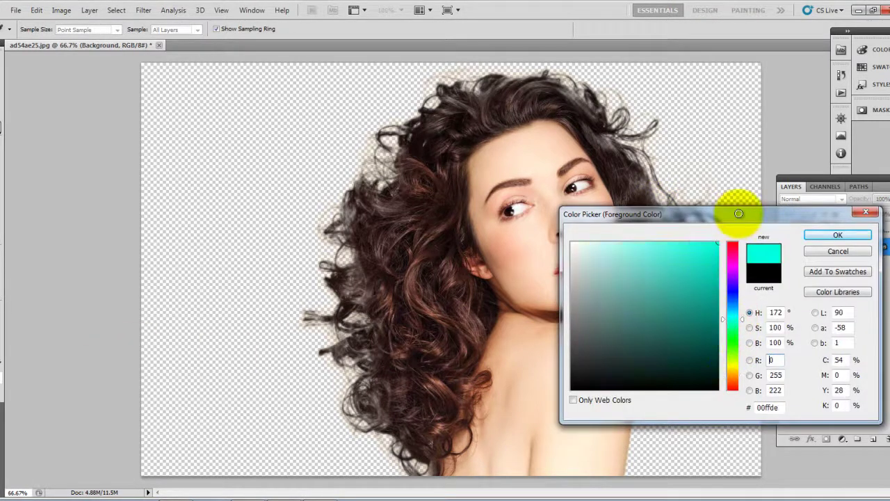
click(835, 237)
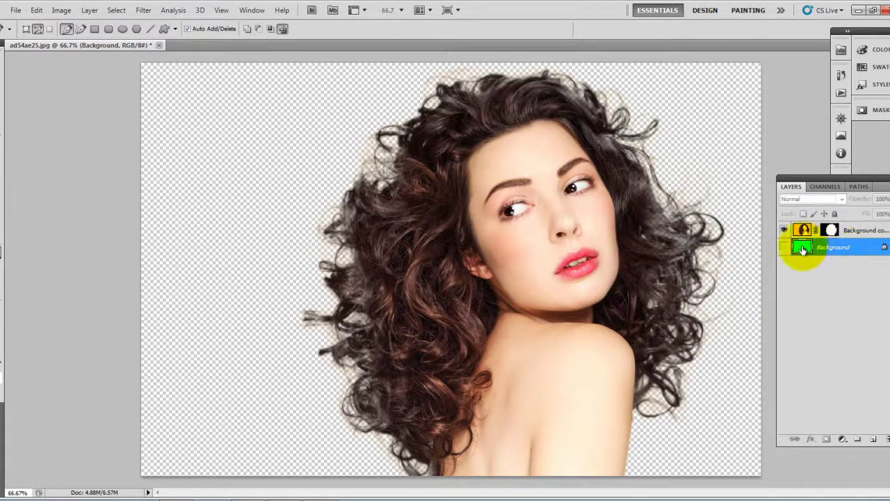
key(alt+BackSpace)
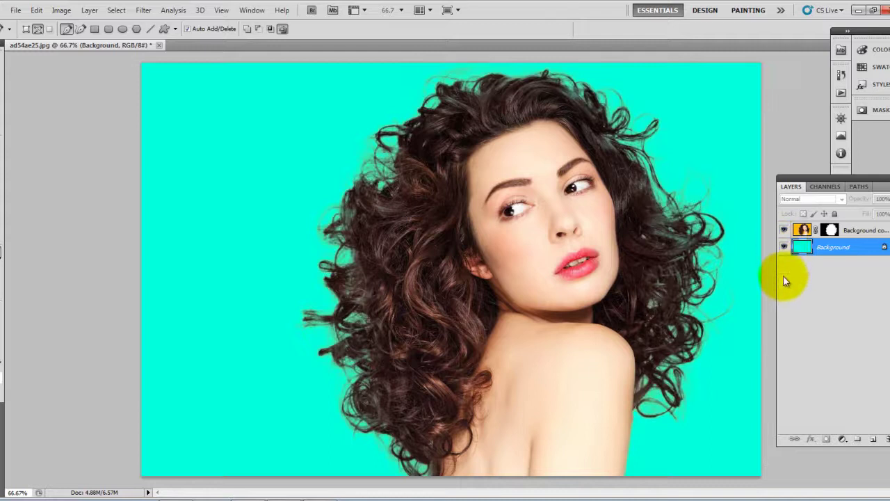
Select the Background copy cutout layer and shift the woman to the left.
key(v)
right_click(651, 226)
click(685, 233)
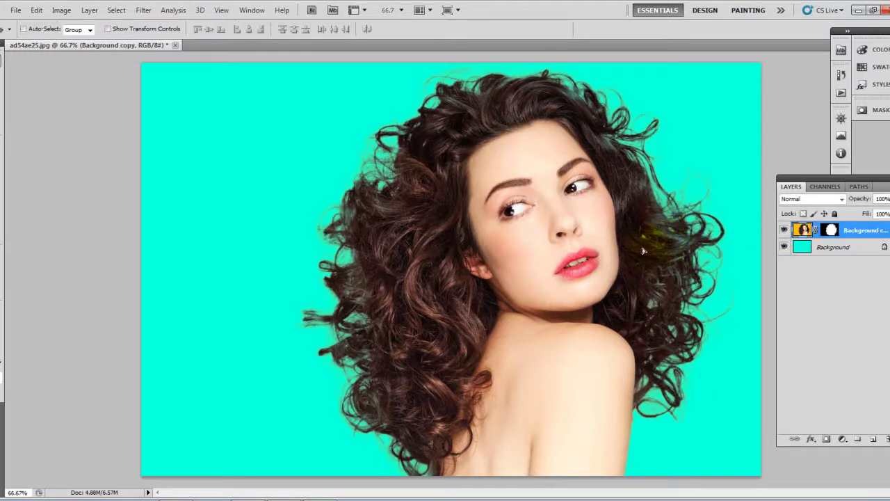
mouse_move(671, 254)
mouse_down()
mouse_move(577, 252)
mouse_move(594, 259)
mouse_up()
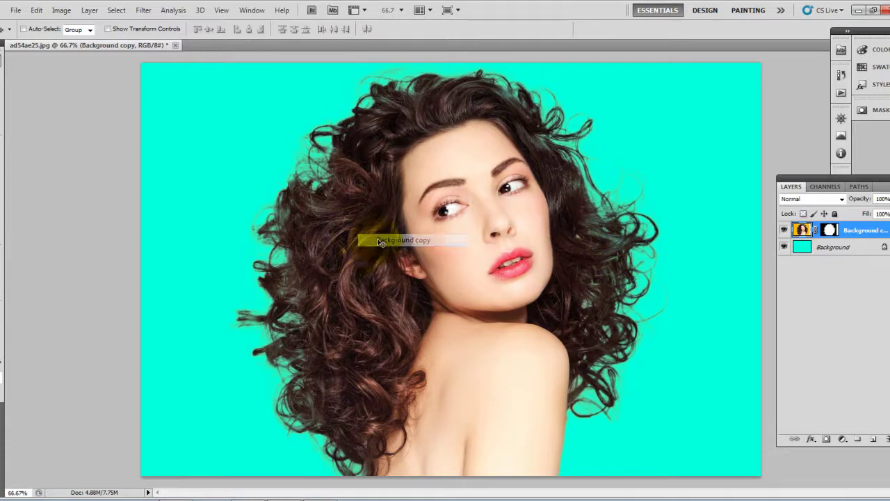
Lasso a loop around the outer hair edge and feather the selection.
key(m)
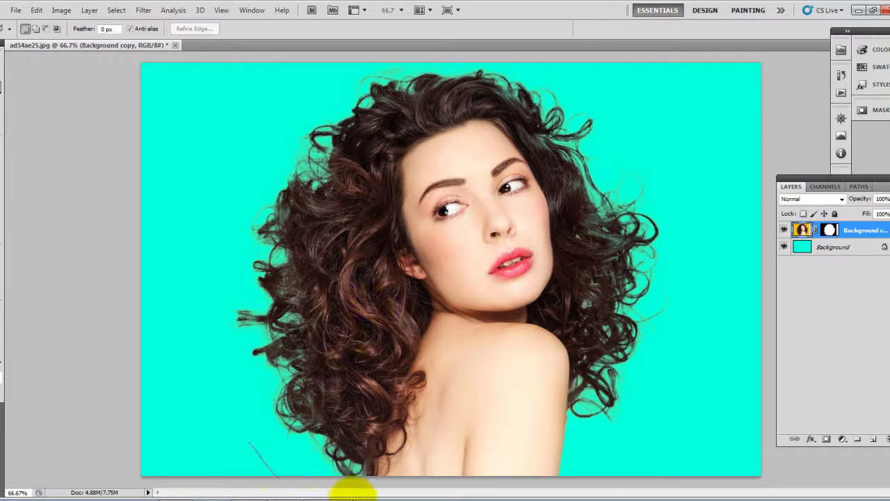
drag(249, 439, 364, 463)
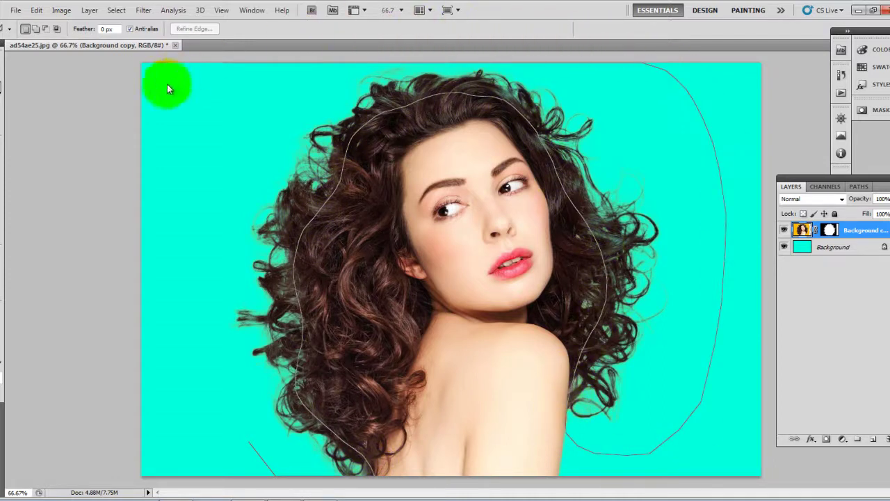
drag(163, 332, 175, 346)
right_click(230, 243)
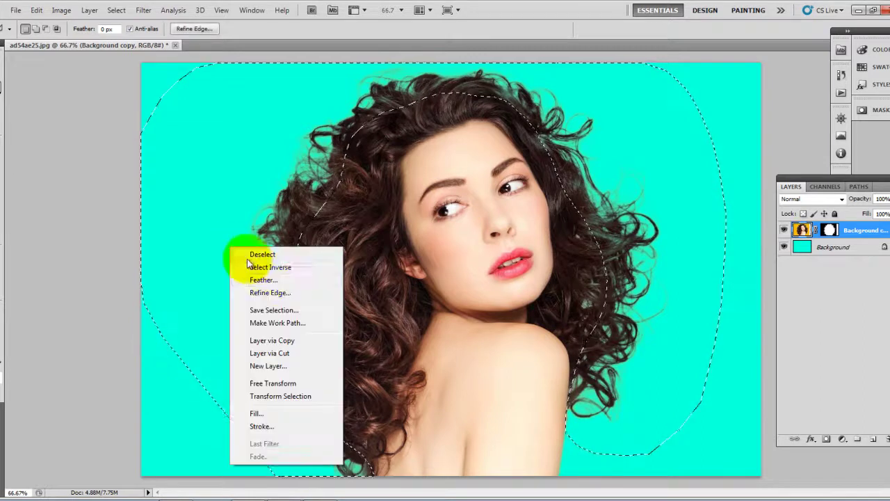
click(280, 279)
click(497, 174)
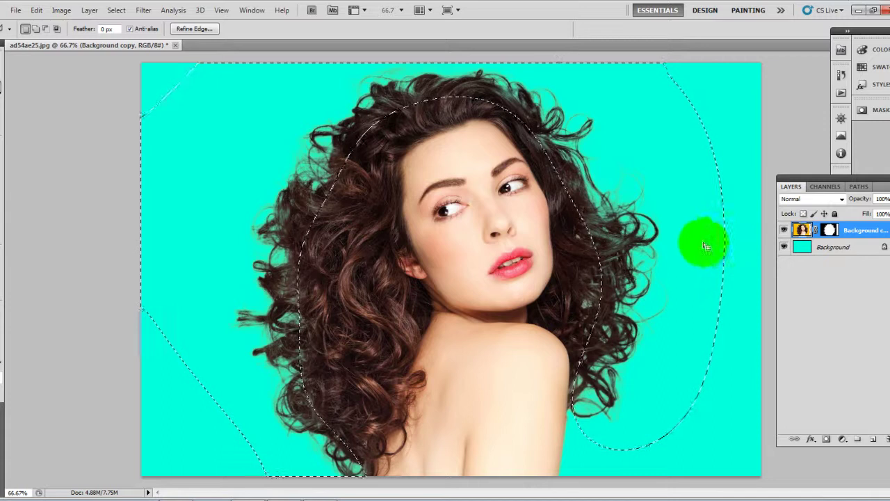
Target the cutout's layer mask and open Curves on it.
click(61, 10)
mouse_move(80, 39)
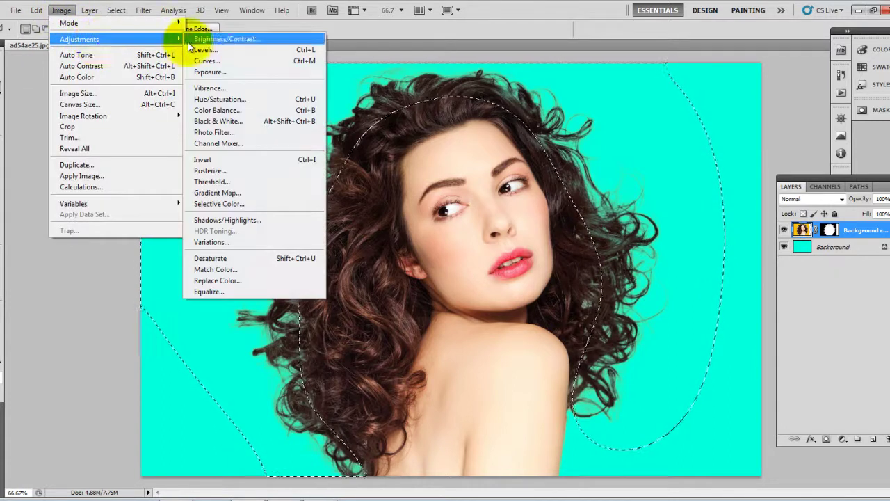
click(802, 230)
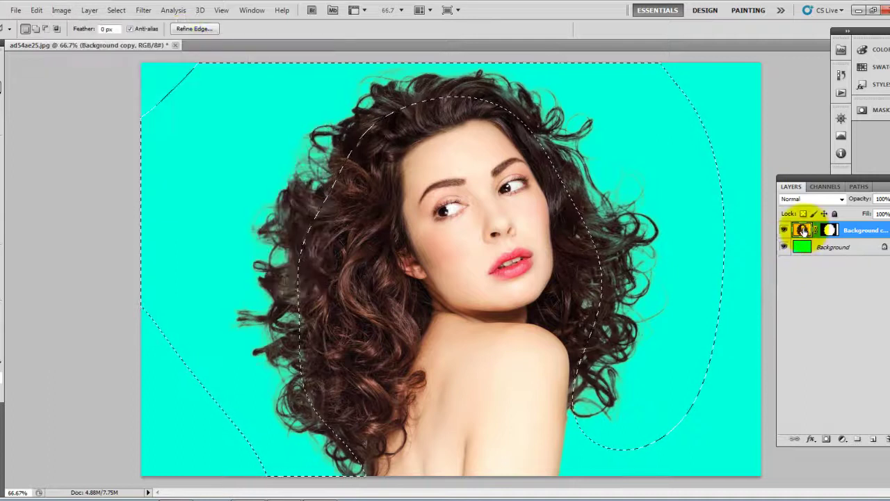
click(829, 230)
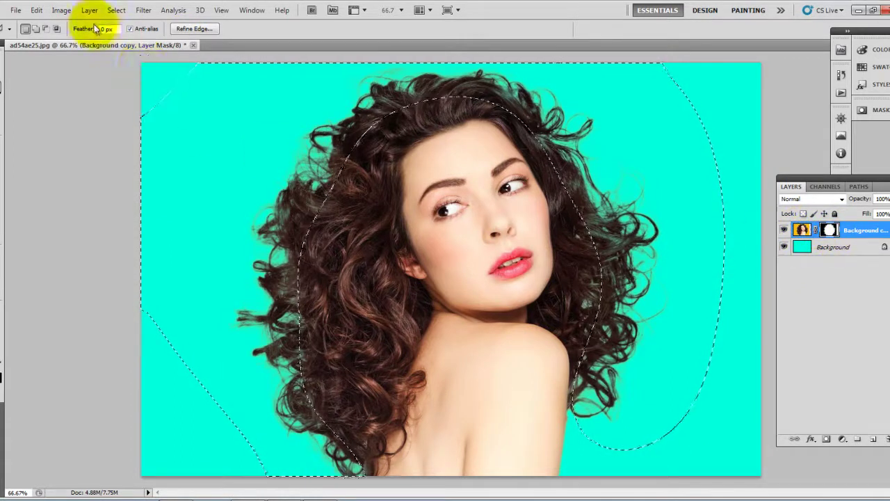
click(61, 9)
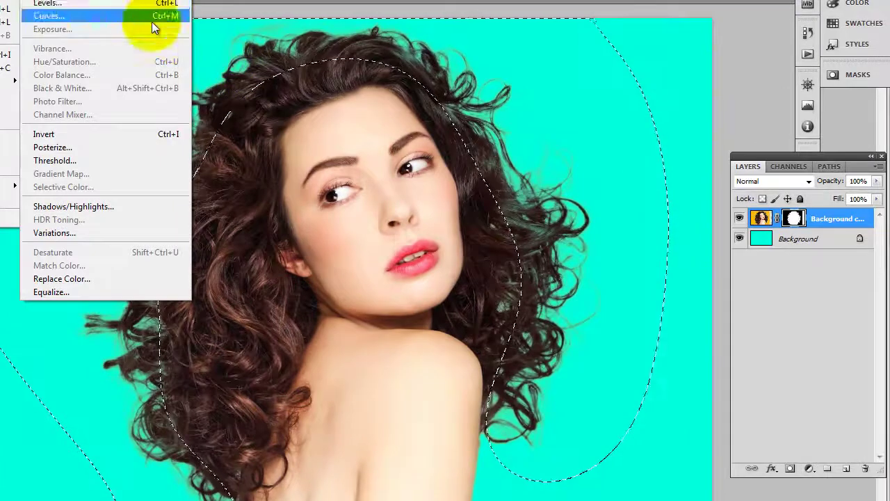
click(151, 17)
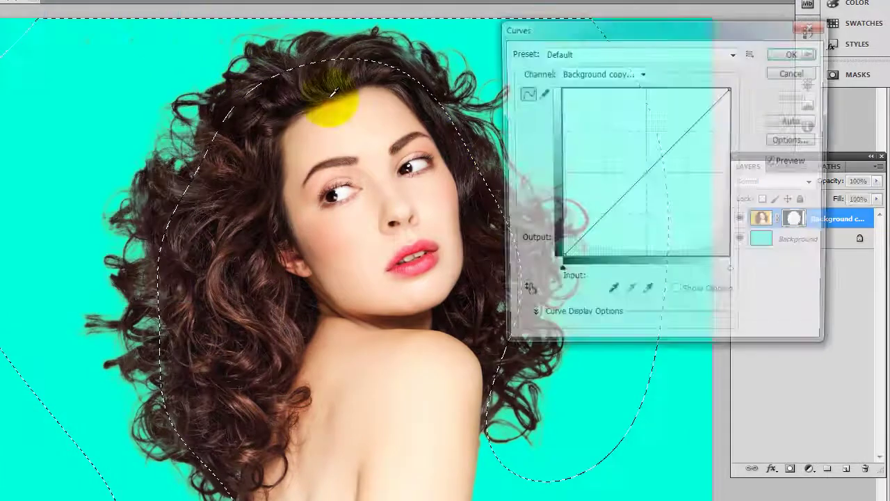
Pull a Curves point down to darken the mask in the hair band, then deselect.
mouse_move(647, 173)
mouse_down()
mouse_move(648, 165)
mouse_move(675, 170)
mouse_up()
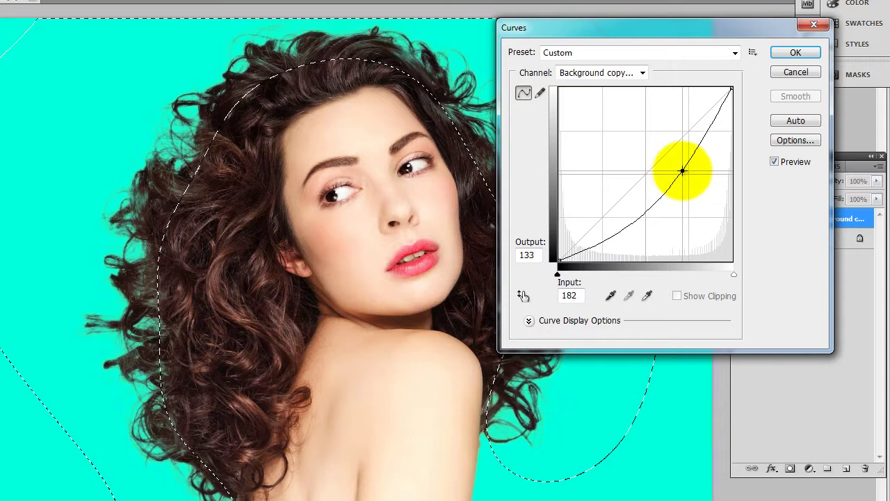
click(621, 72)
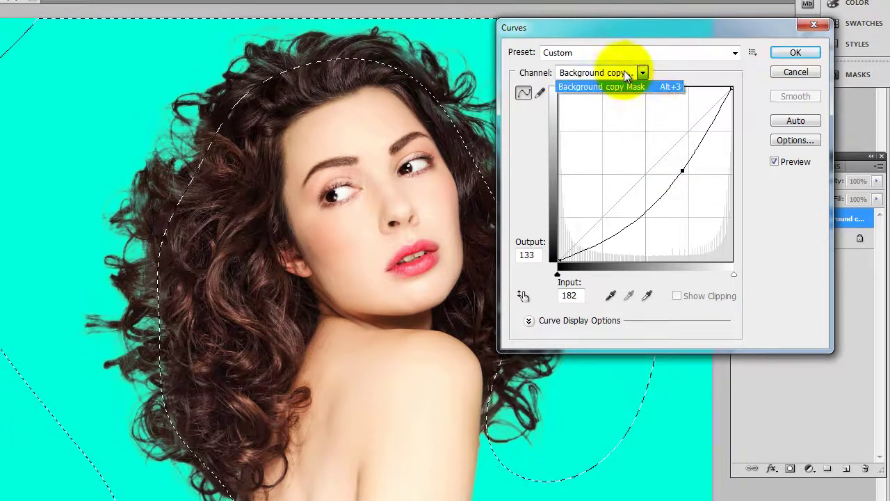
click(688, 54)
click(756, 94)
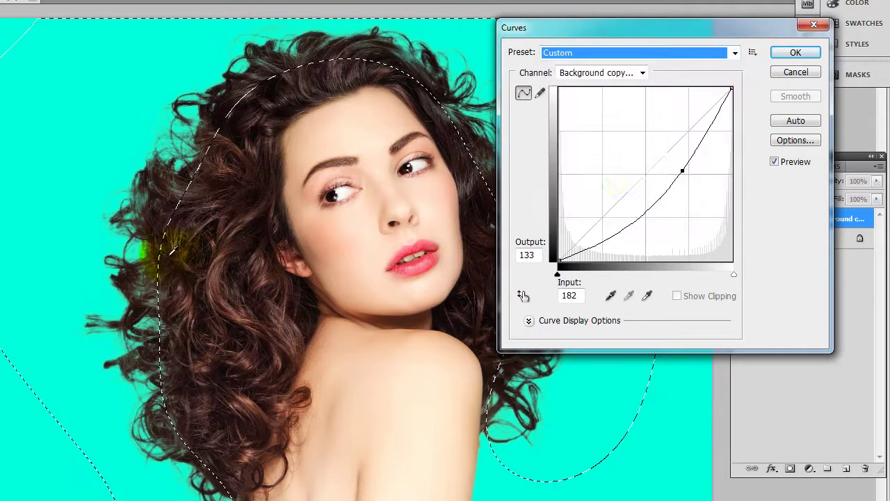
drag(682, 174, 697, 179)
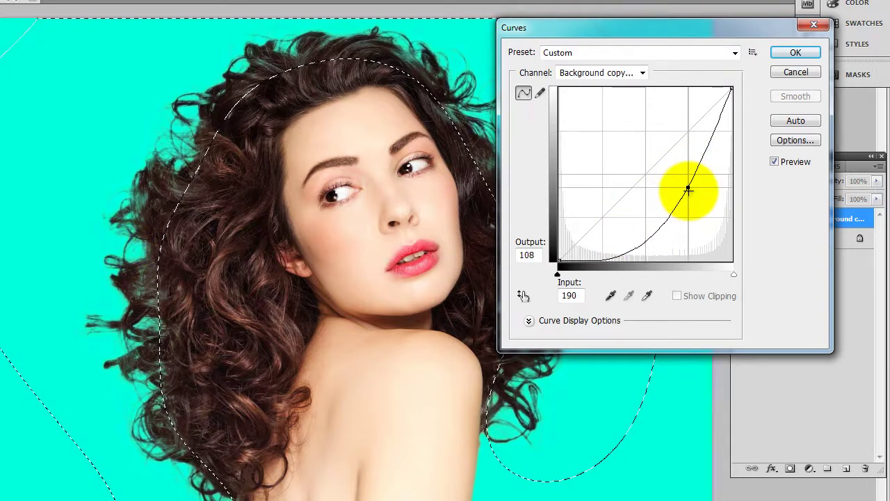
click(687, 186)
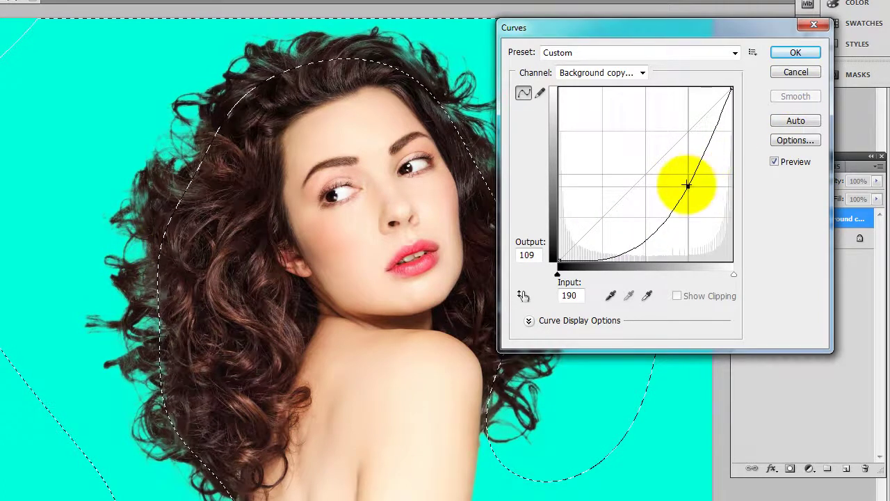
drag(688, 186, 684, 186)
click(795, 53)
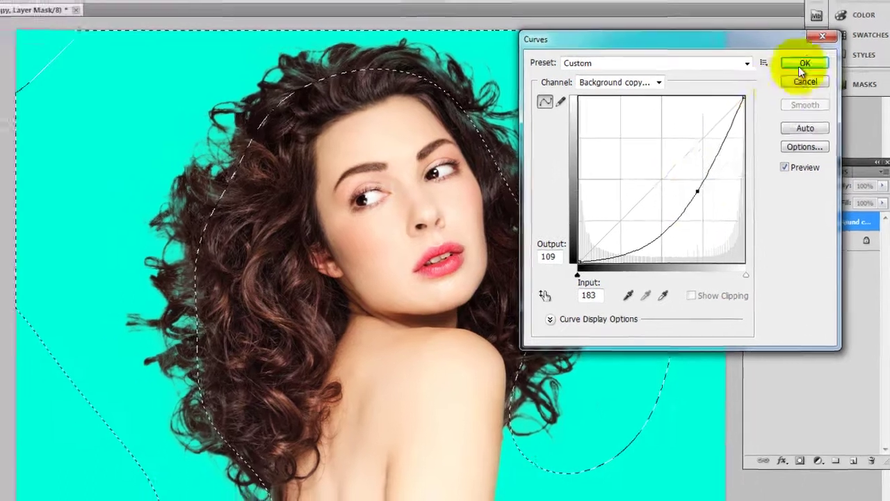
key(ctrl+d)
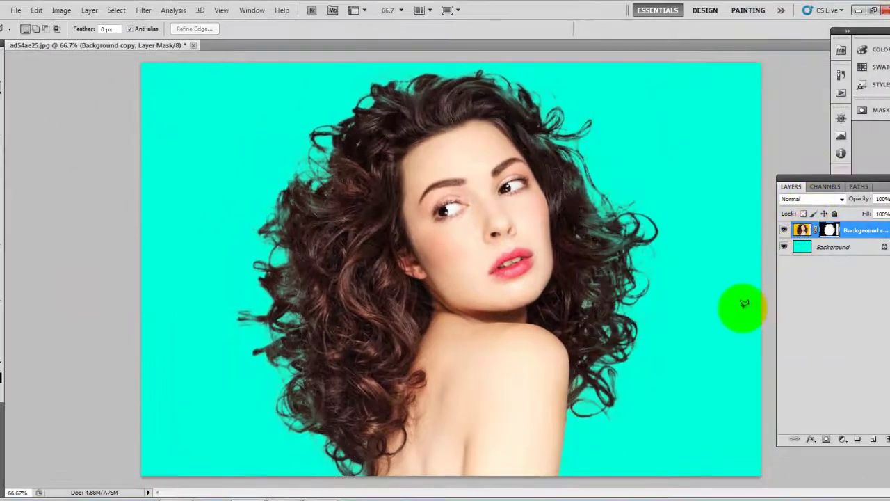
Shift the Background layer's hue from cyan to blue with Hue/Saturation.
key(v)
click(838, 247)
key(ctrl+u)
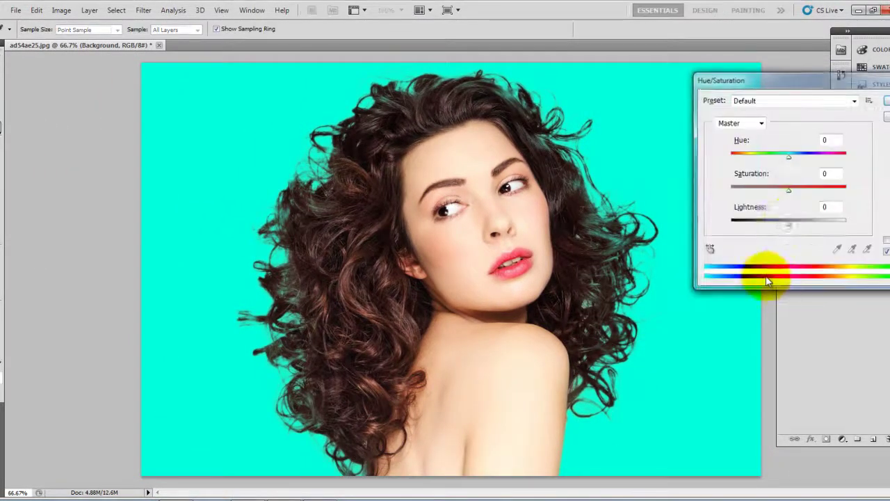
mouse_move(810, 160)
mouse_down()
mouse_move(831, 163)
mouse_move(784, 163)
mouse_move(813, 161)
mouse_up()
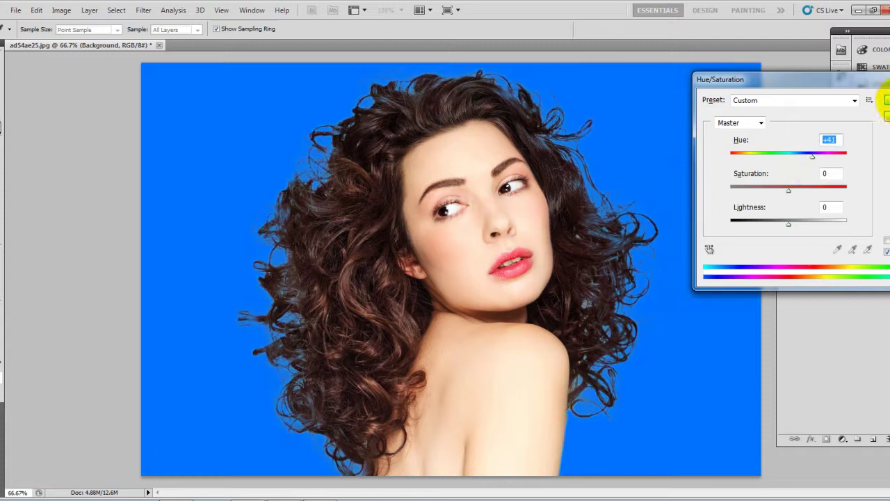
click(885, 100)
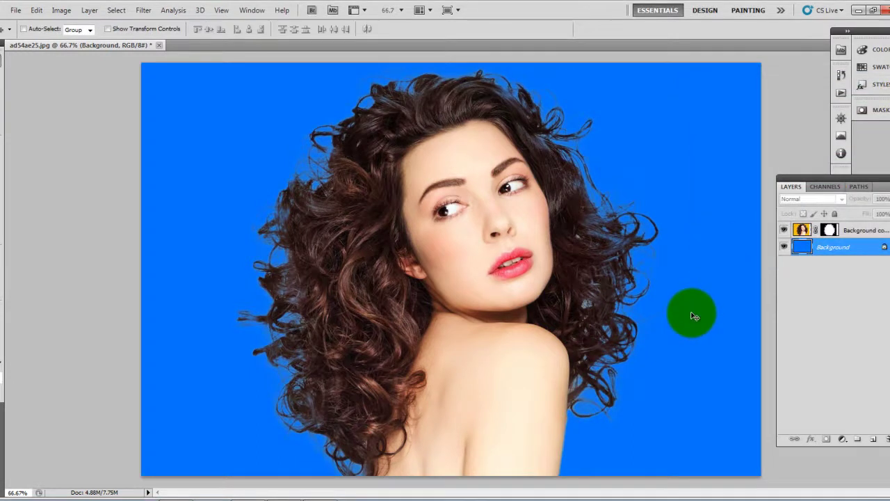
Reselect the Background copy layer and close the Select menu without applying anything.
right_click(443, 289)
click(474, 290)
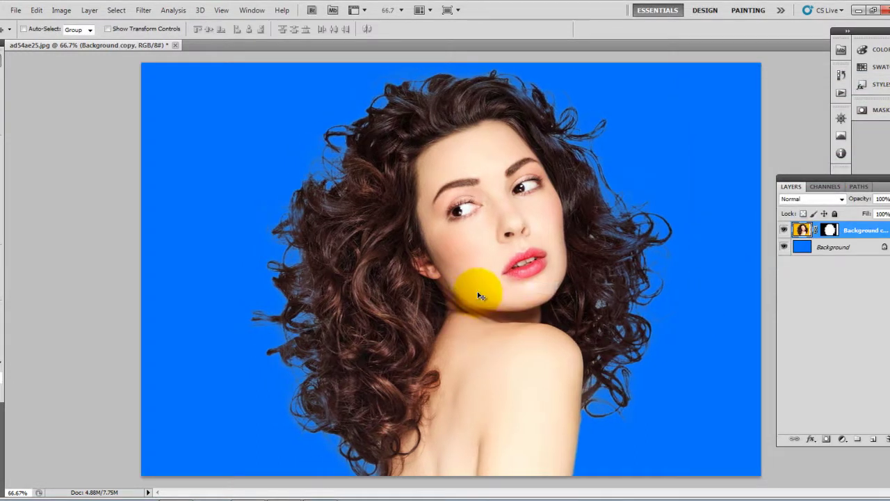
click(116, 10)
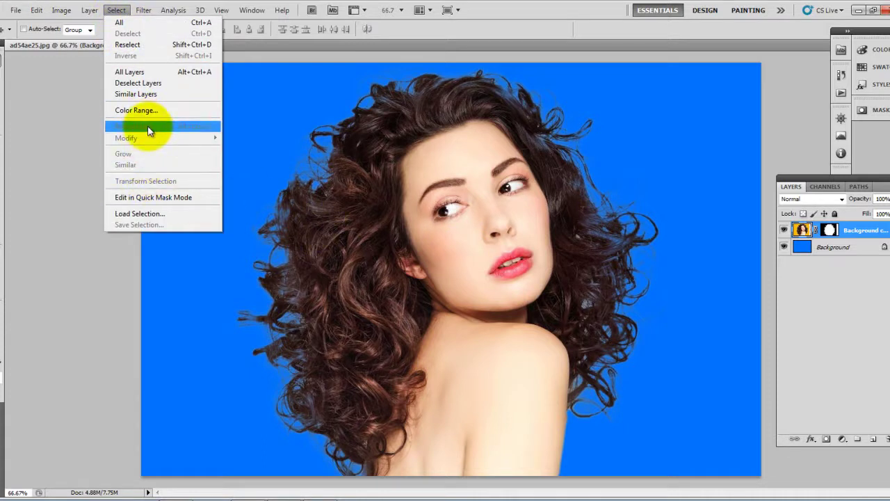
click(508, 215)
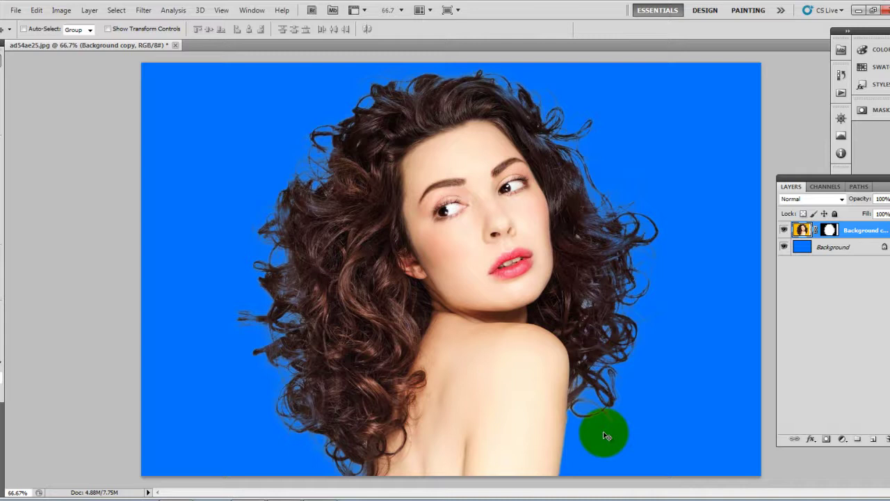
drag(603, 434, 557, 412)
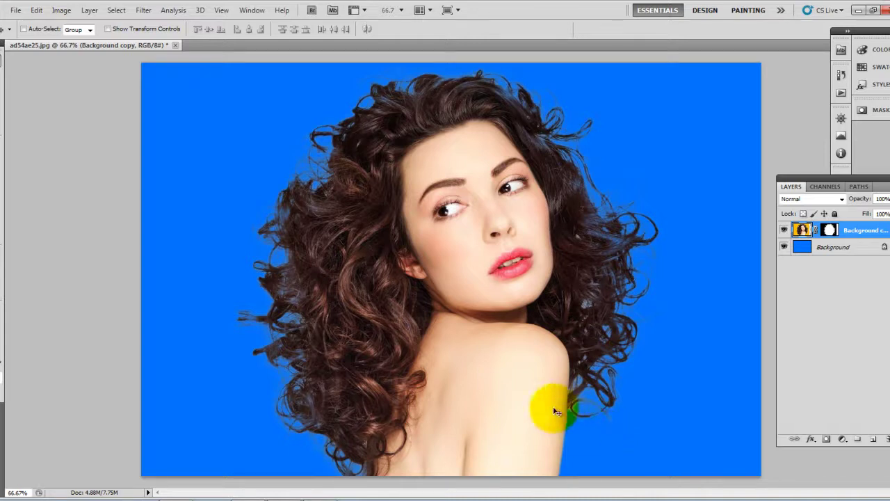